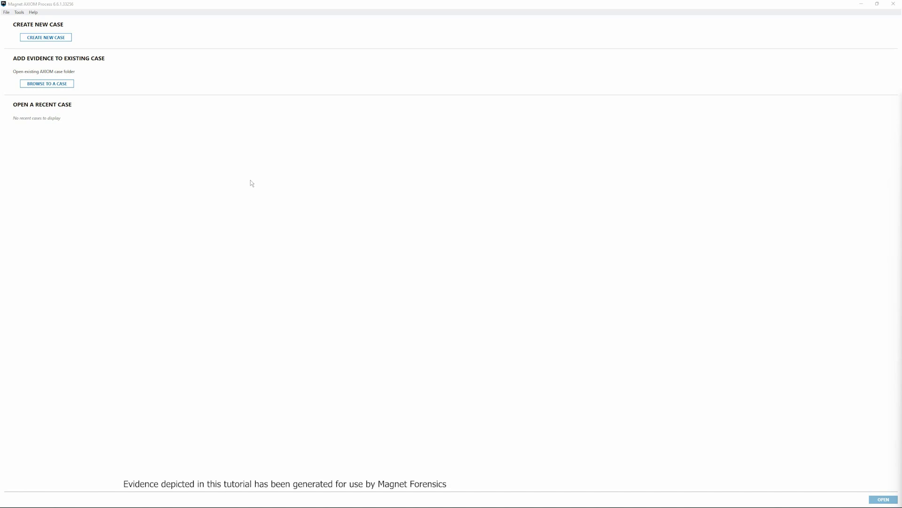
Start a new case in Magnet AXIOM Process.
left_click(67, 37)
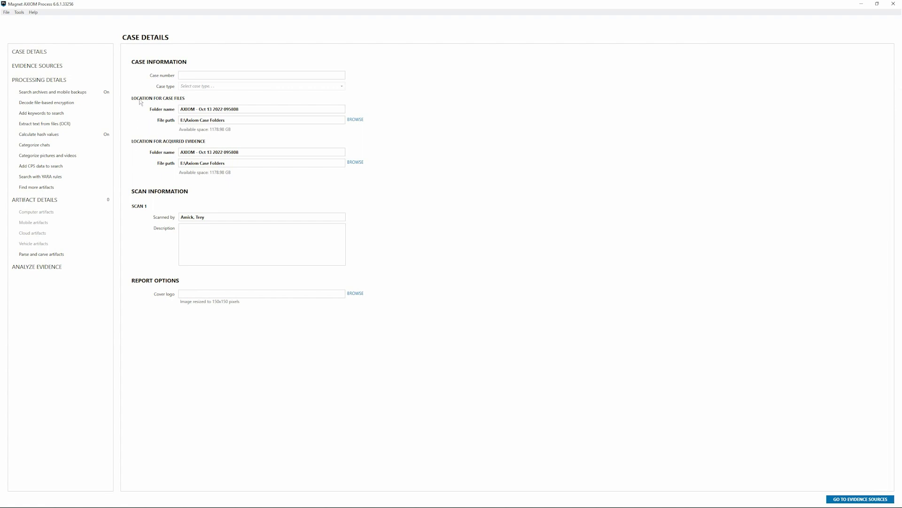
Add an authorized Microsoft (not Azure) cloud acquisition using user name and password sign-in.
left_click(67, 69)
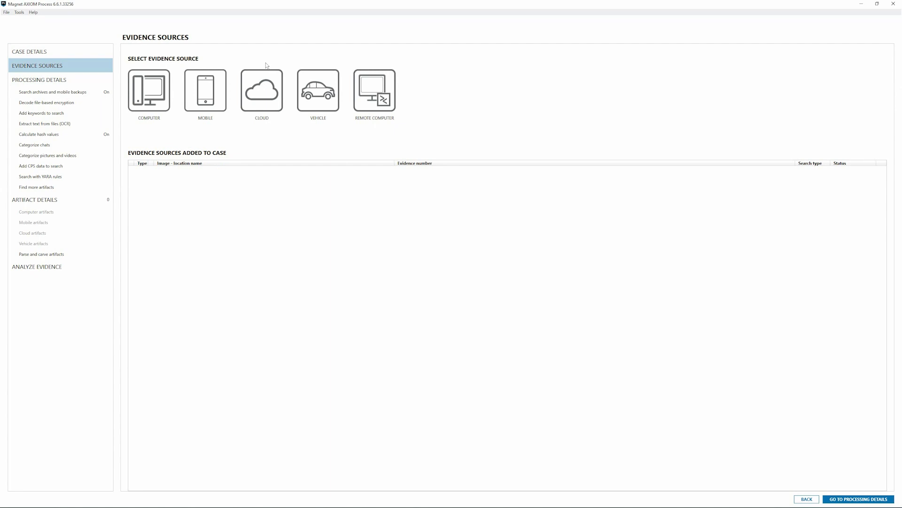
left_click(260, 88)
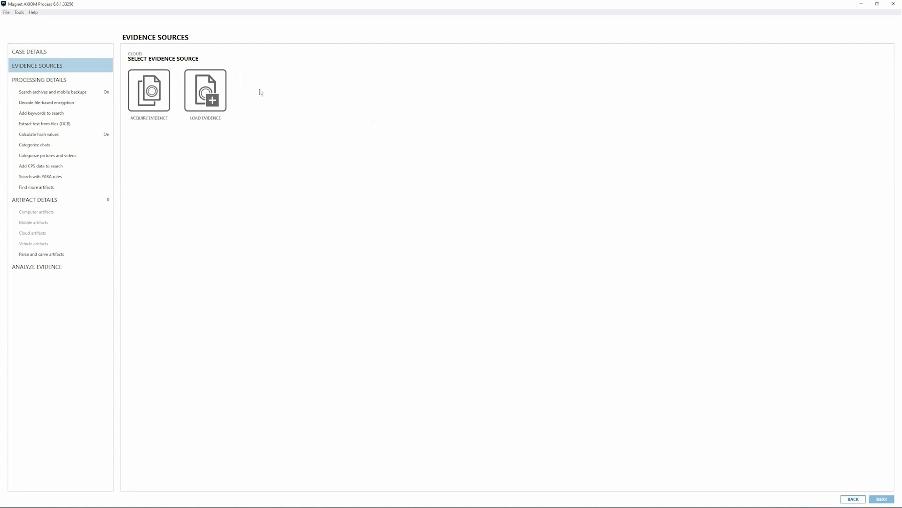
left_click(164, 92)
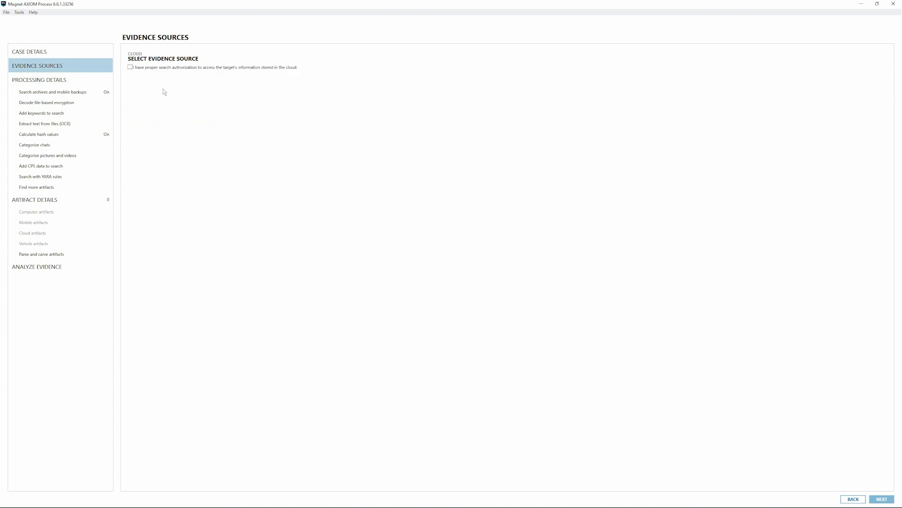
left_click(161, 68)
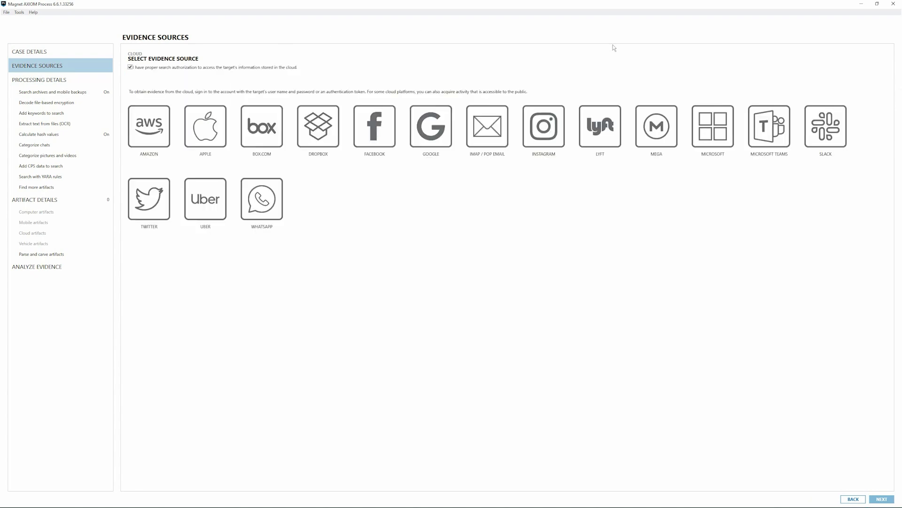
left_click(712, 127)
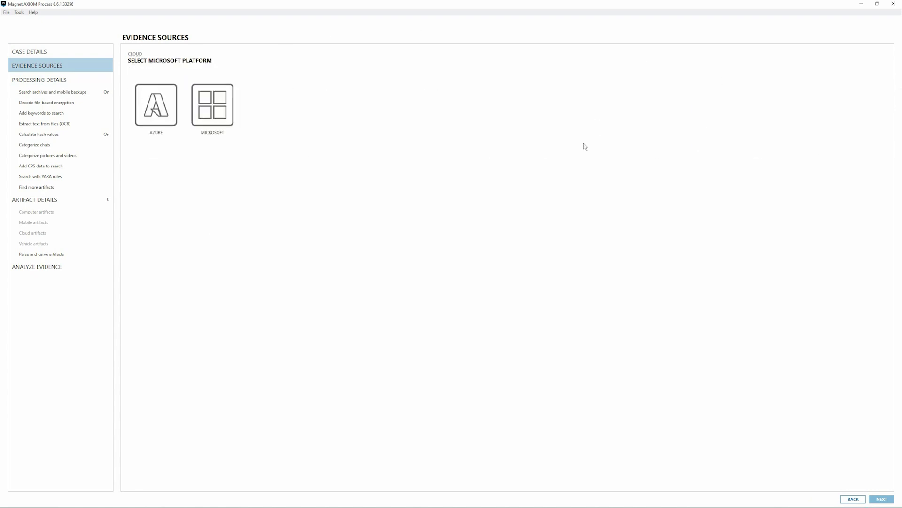
left_click(225, 105)
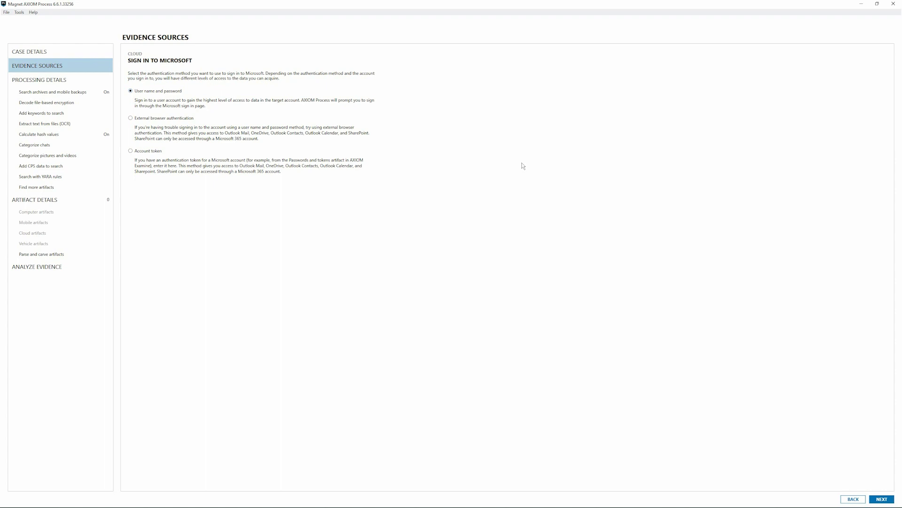
left_click(881, 499)
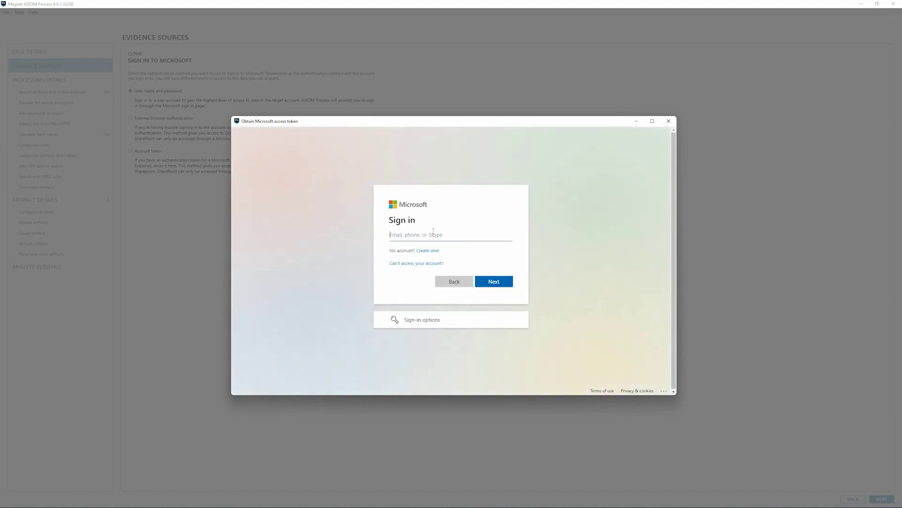
Sign in with the investigator's e-mail address and password, declining to stay signed in.
key("Return")
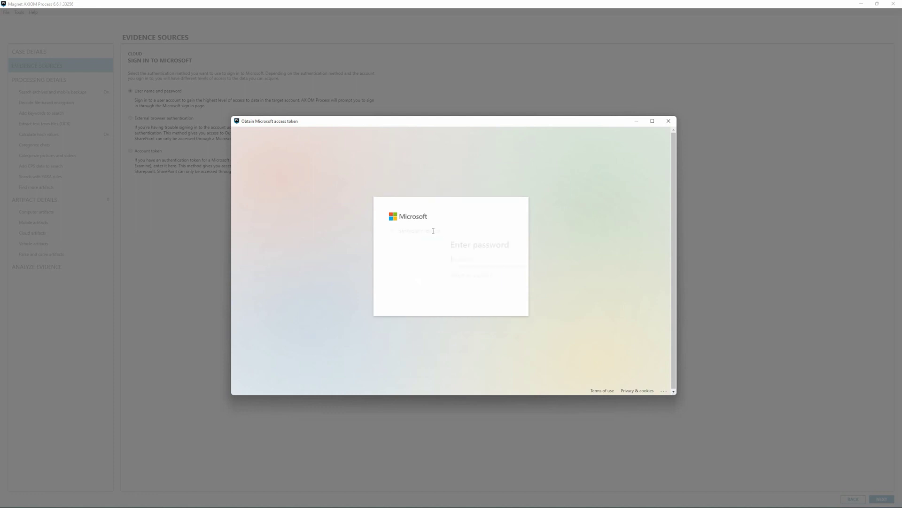
type("••••••••••••")
key("Return")
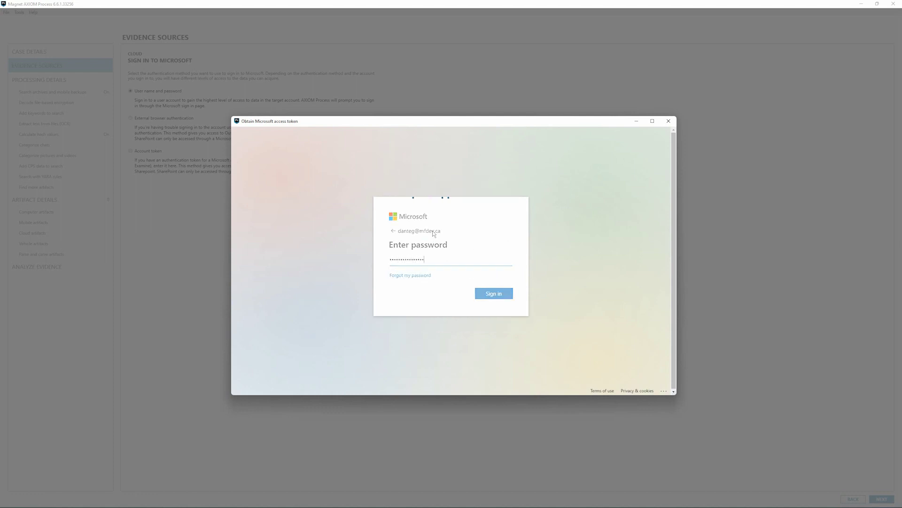
left_click(462, 298)
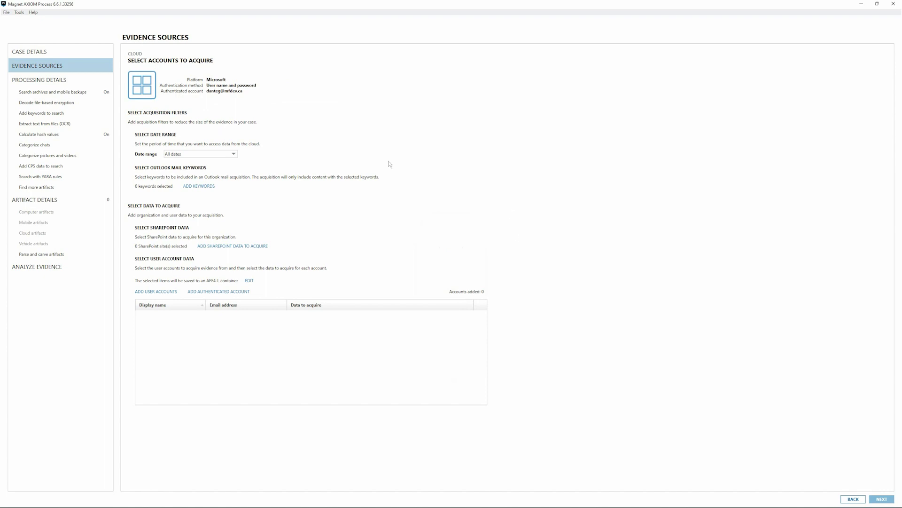
left_click(234, 155)
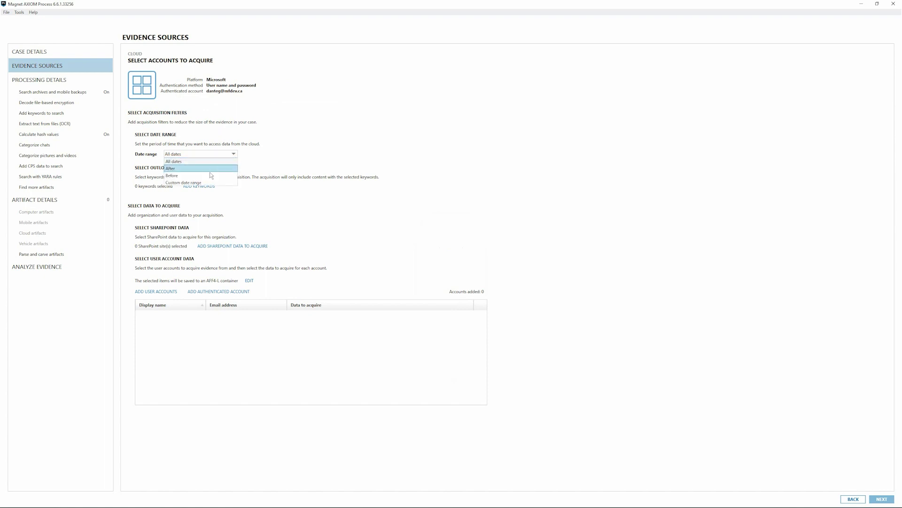
left_click(290, 152)
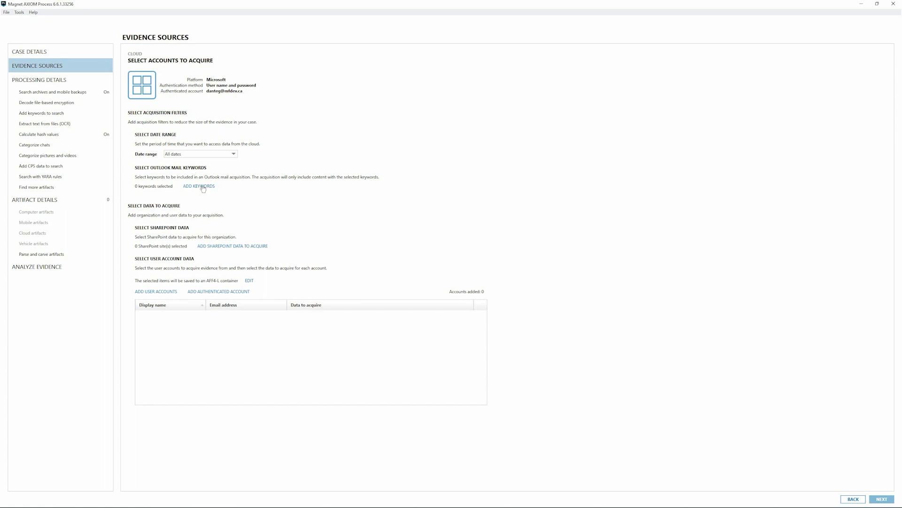
left_click(203, 187)
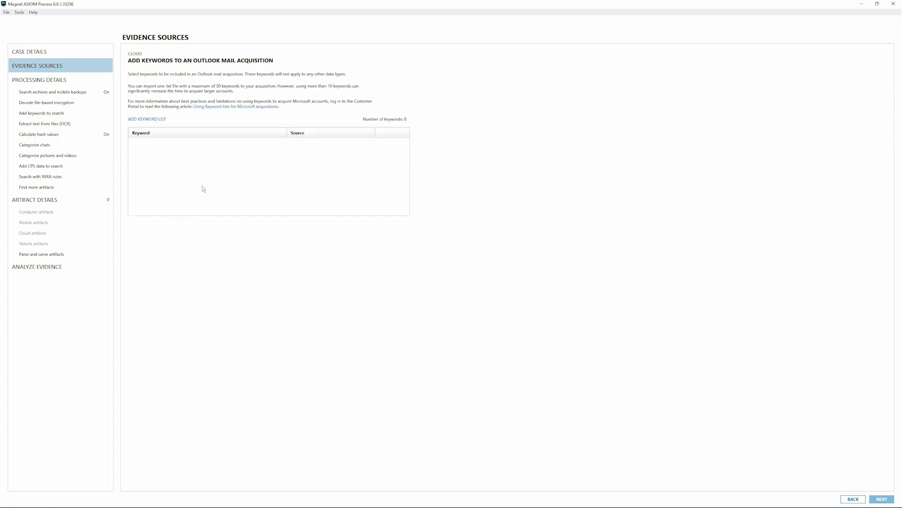
Import the email keywords .txt list from the Desktop, applying seven Outlook keywords.
left_click(154, 120)
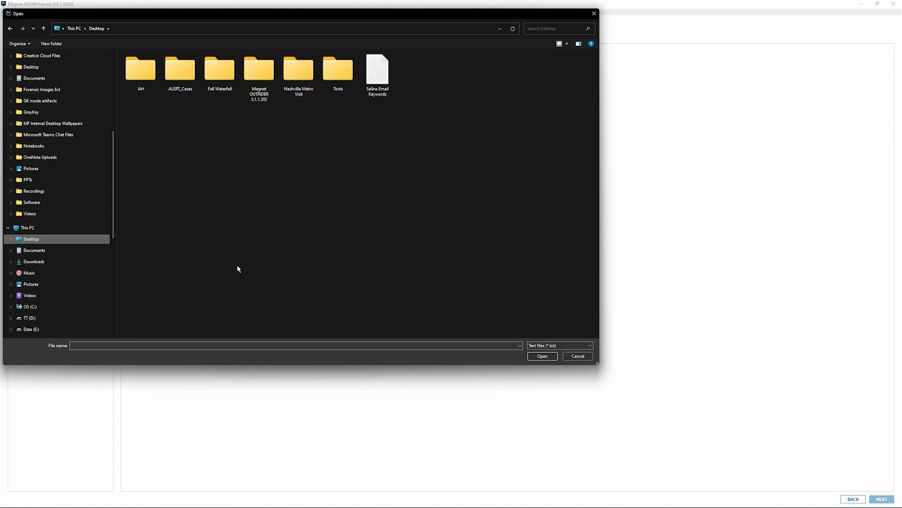
left_click(377, 75)
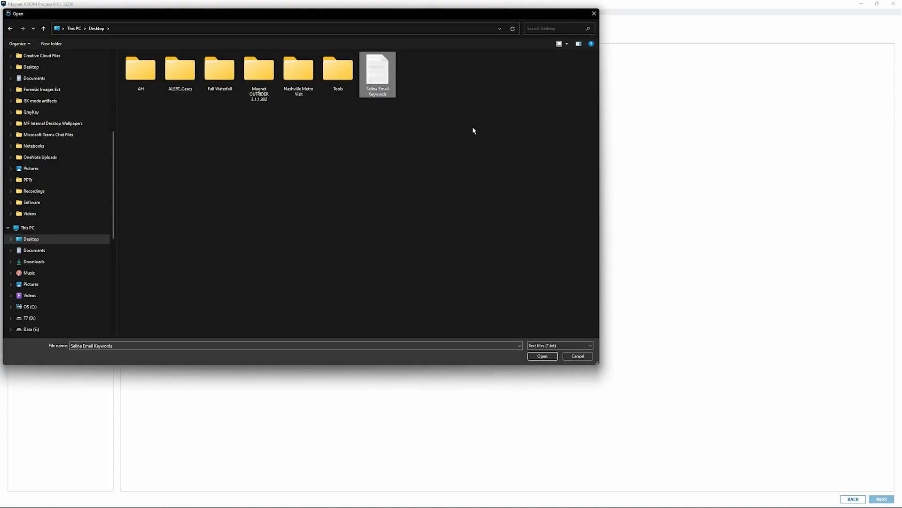
left_click(542, 356)
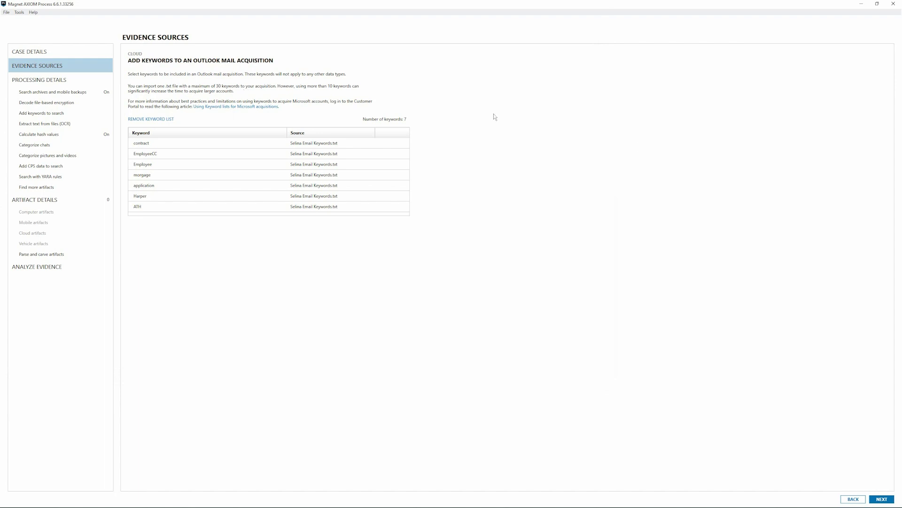
left_click(881, 499)
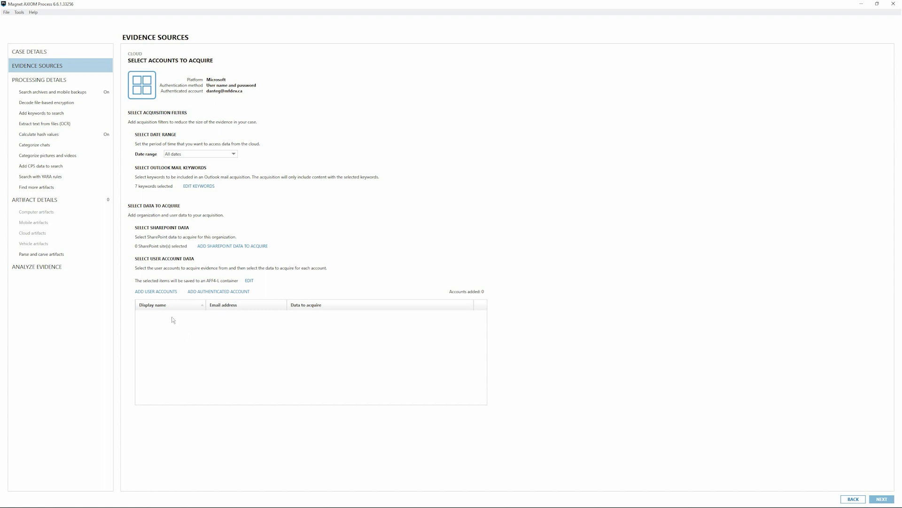
Search for and add the target user's account, then open its Outlook data choices.
left_click(156, 292)
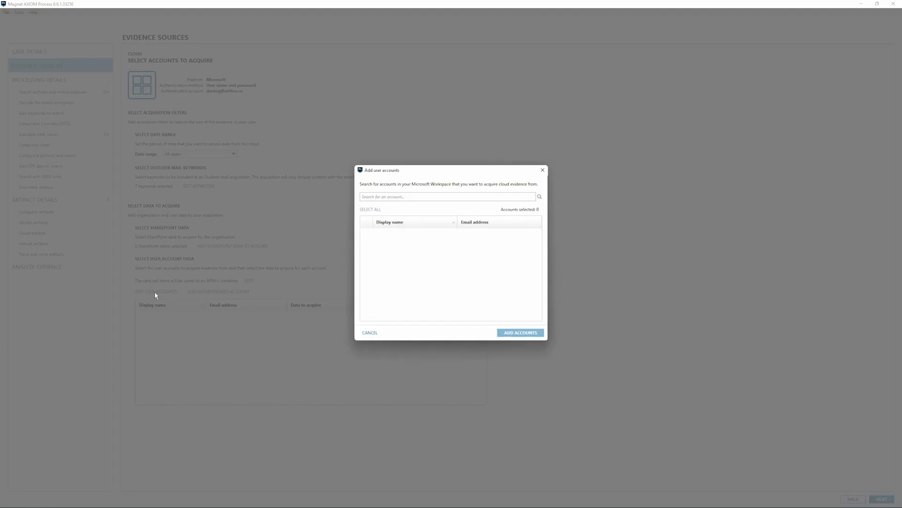
left_click(418, 195)
type("selina")
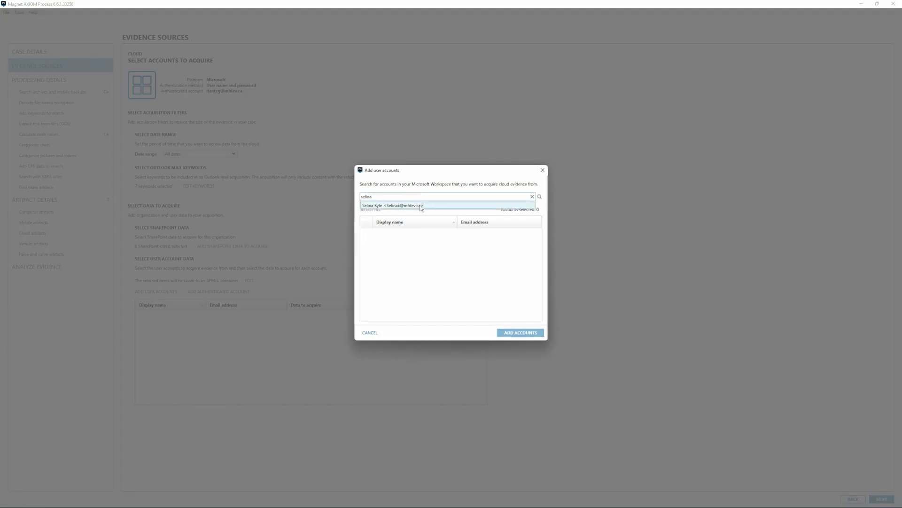
left_click(422, 205)
left_click(520, 333)
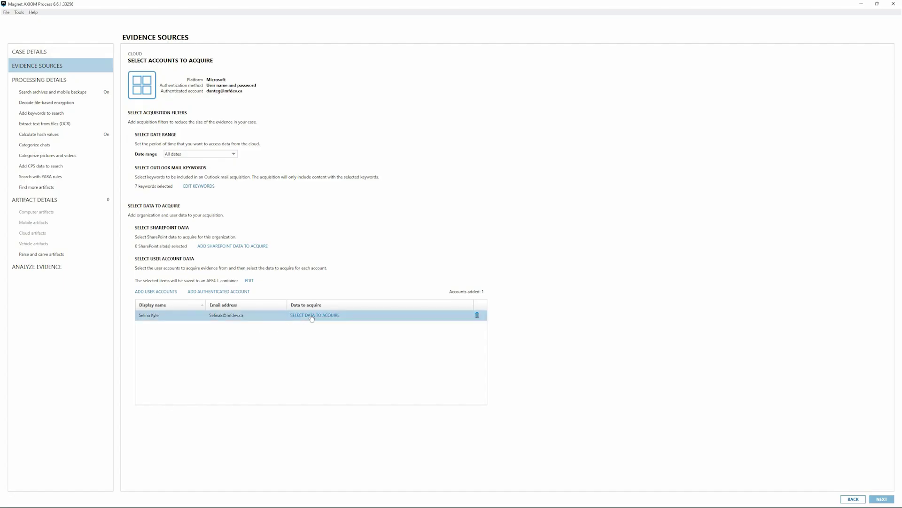
left_click(311, 315)
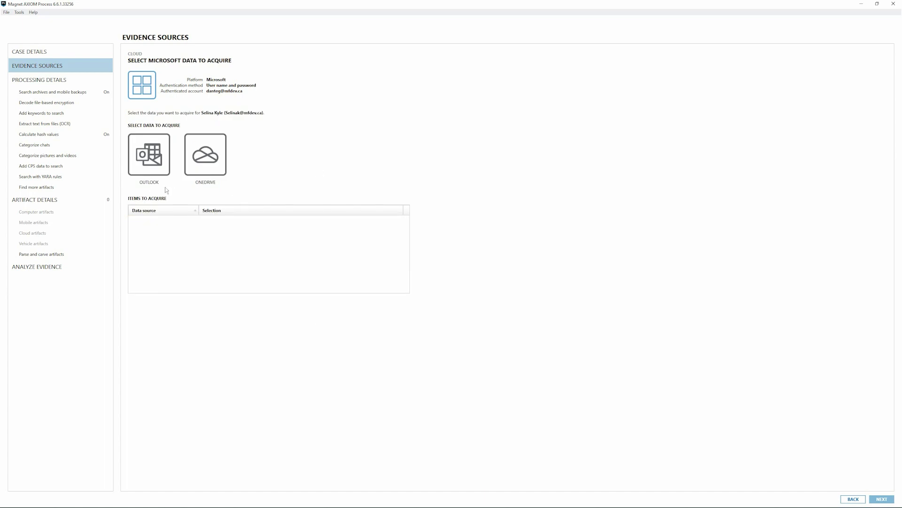
left_click(152, 169)
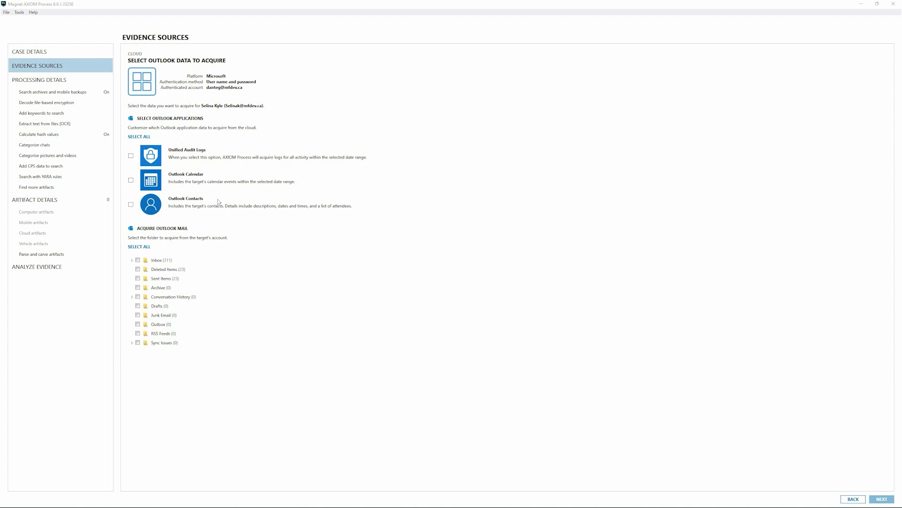
Select all Outlook application data plus the Inbox/Important, Deleted Items and Sent Items folders.
left_click(141, 137)
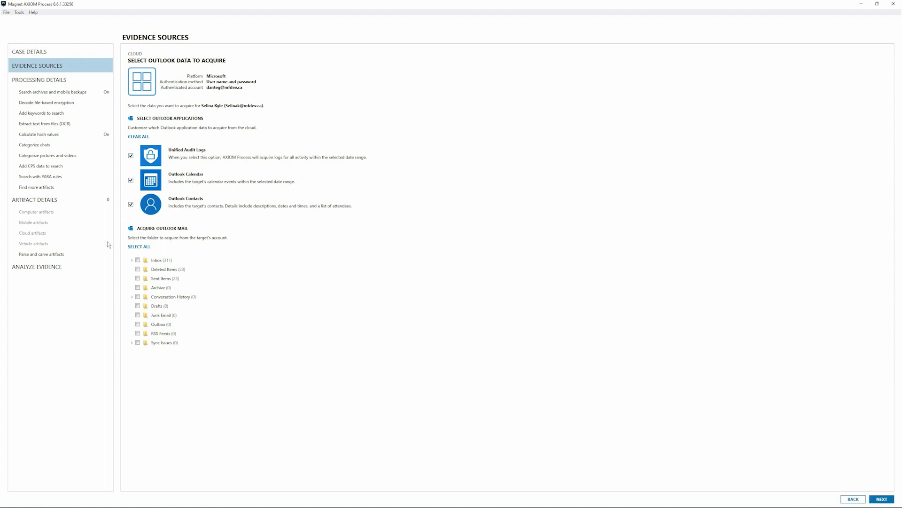
left_click(132, 260)
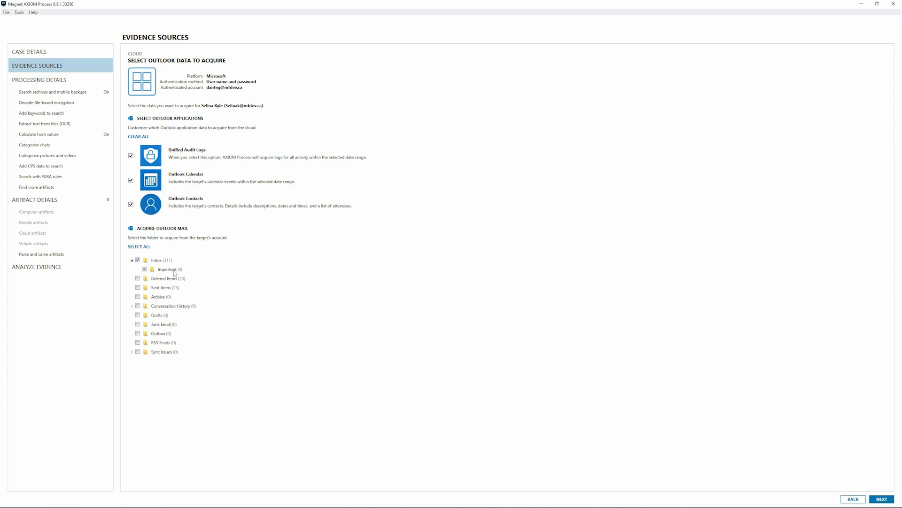
left_click(137, 279)
left_click(137, 287)
left_click(879, 498)
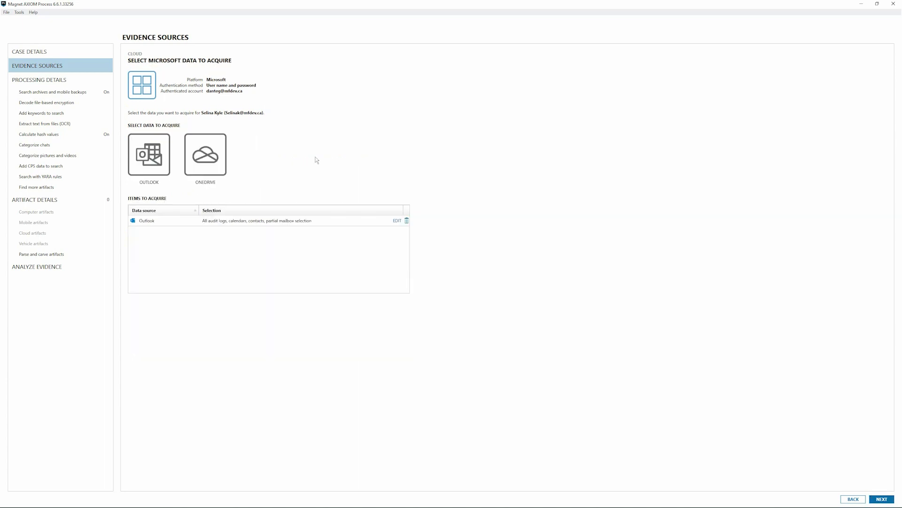
left_click(204, 152)
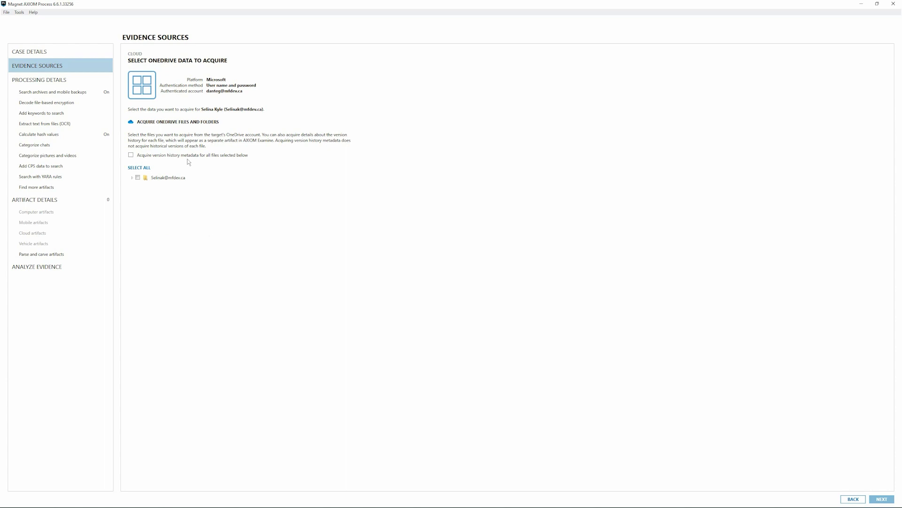
Include the account's entire OneDrive (business) in the acquisition.
left_click(133, 178)
left_click(138, 178)
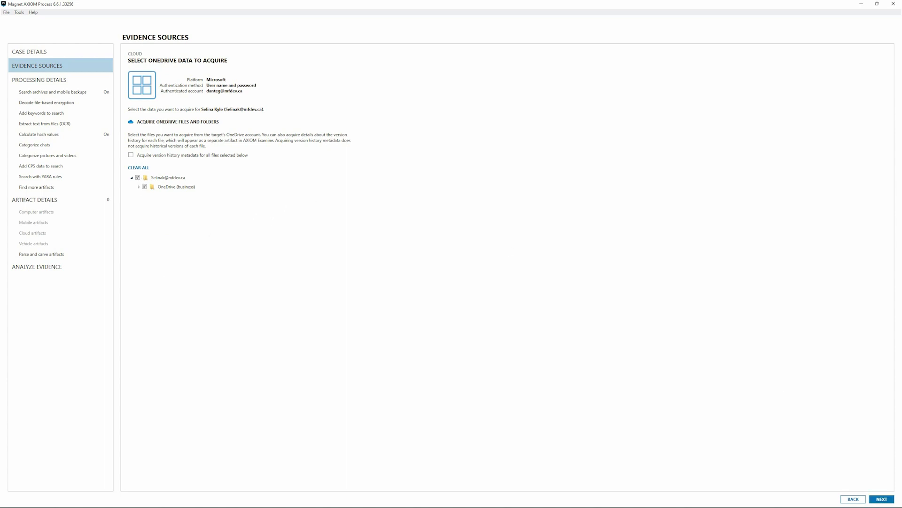
left_click(882, 499)
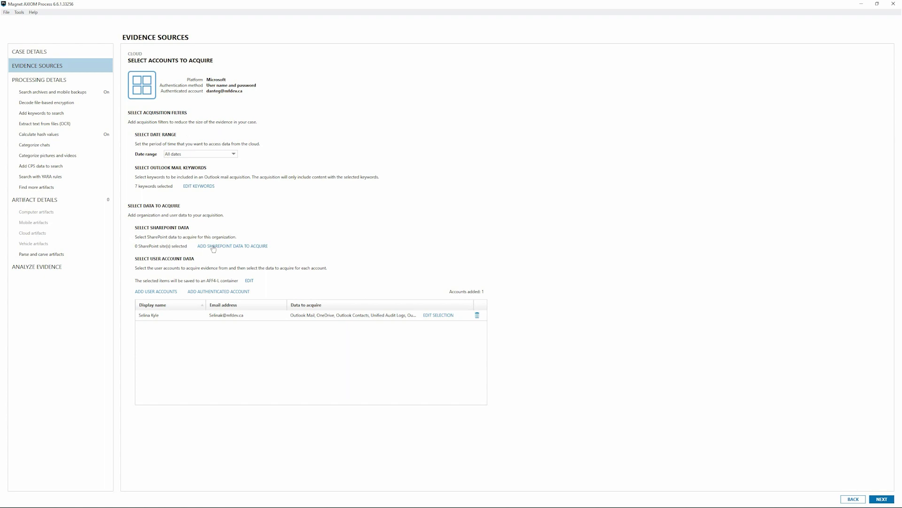
left_click(212, 248)
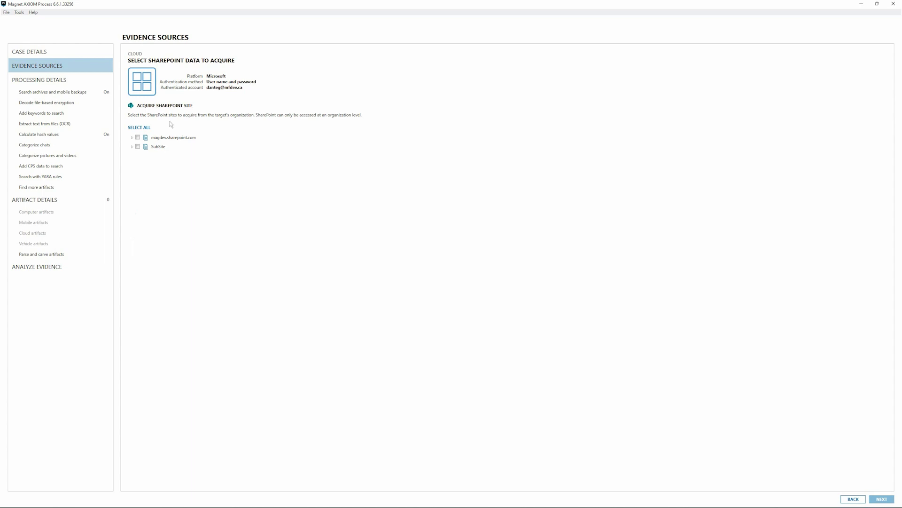
left_click(133, 137)
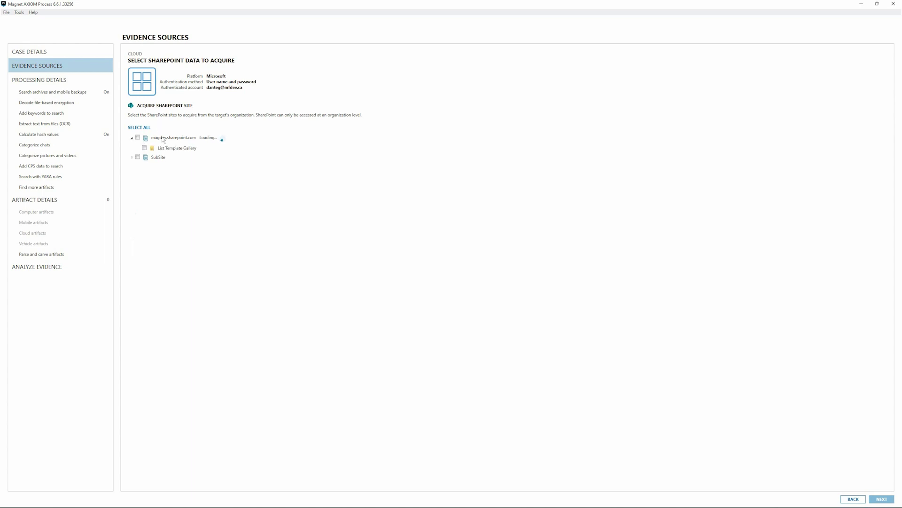
left_click(132, 137)
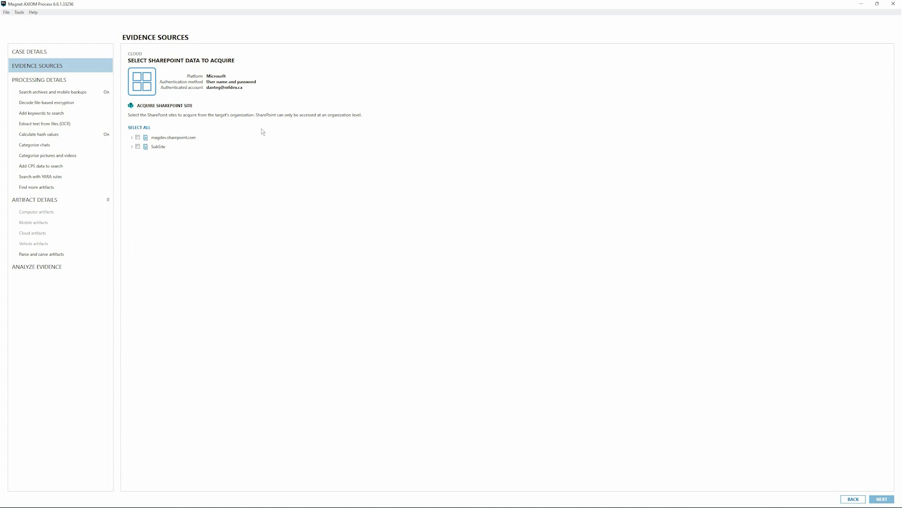
left_click(856, 500)
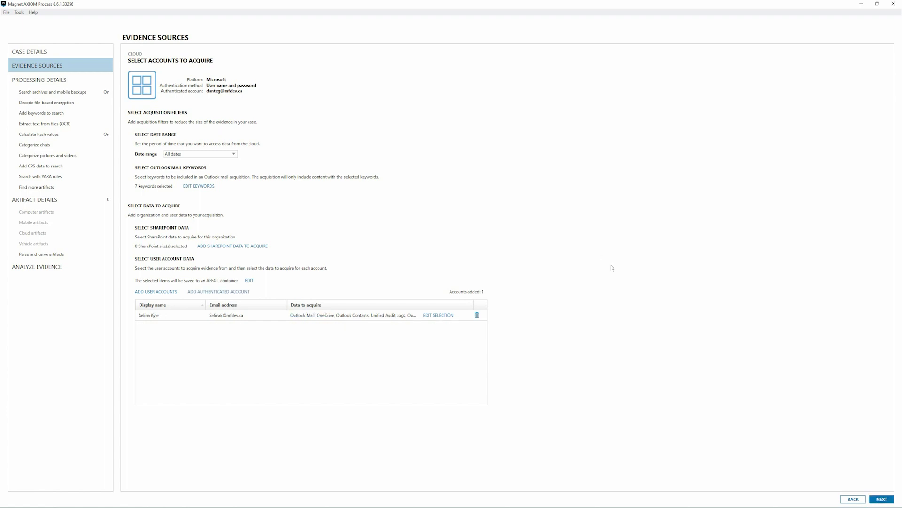
Add the cloud source to the case with an O365 evidence number.
left_click(884, 499)
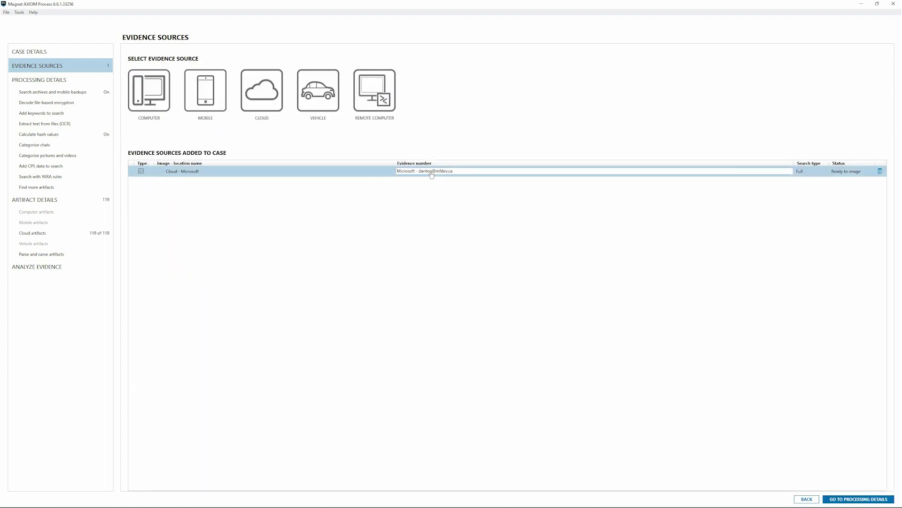
left_click(457, 173)
type("O365-Selina Kyle")
key("Return")
Proceed through Processing Details and start analyzing the cloud evidence.
left_click(849, 499)
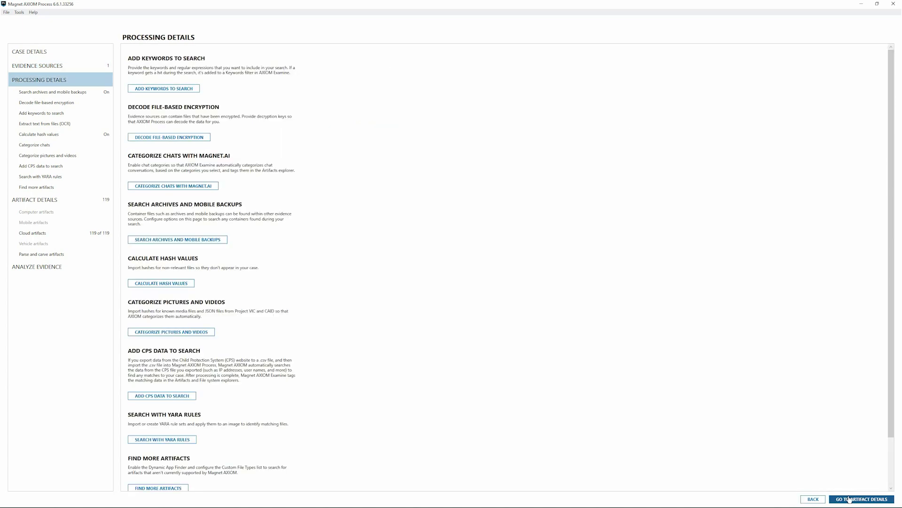
left_click(39, 269)
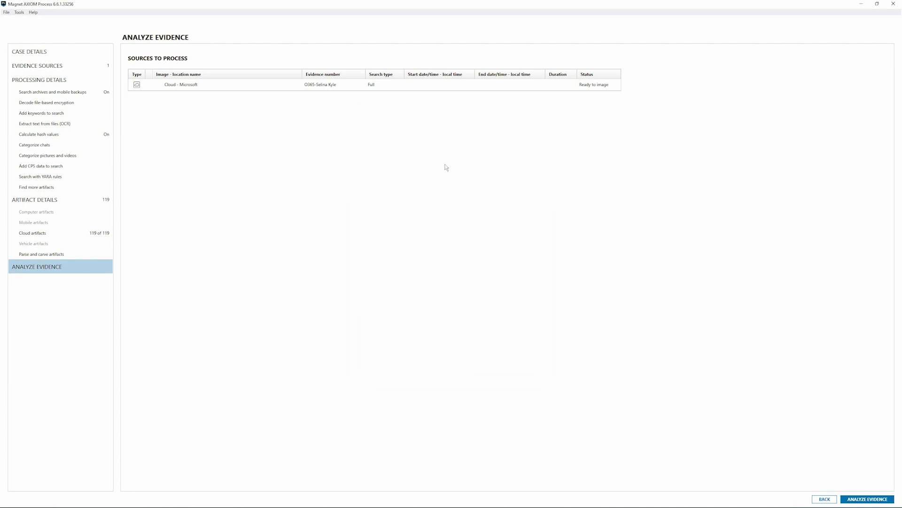
left_click(864, 498)
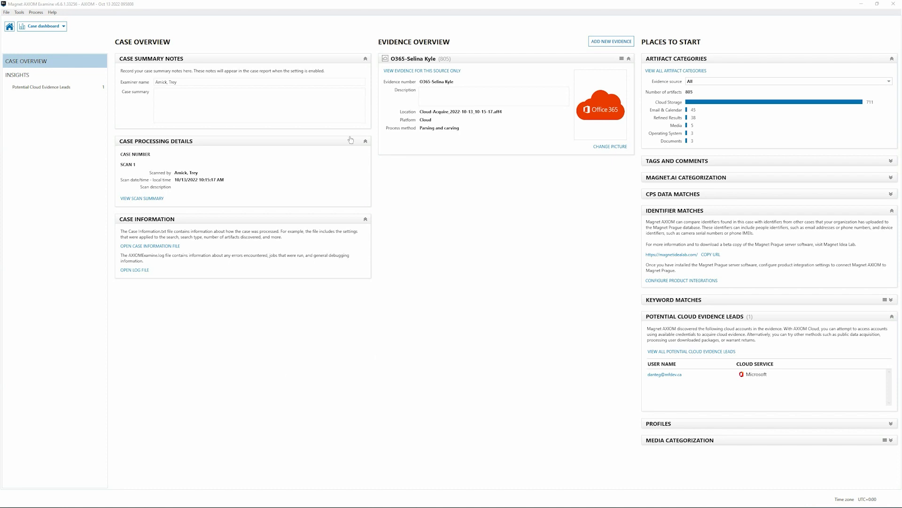
Switch Examine from the Case dashboard to the Email view showing 36 messages.
left_click(56, 30)
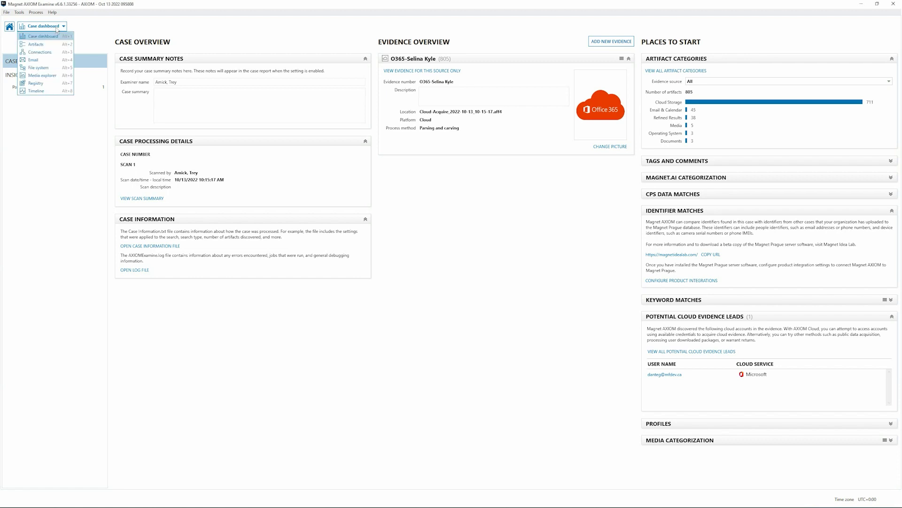
left_click(35, 59)
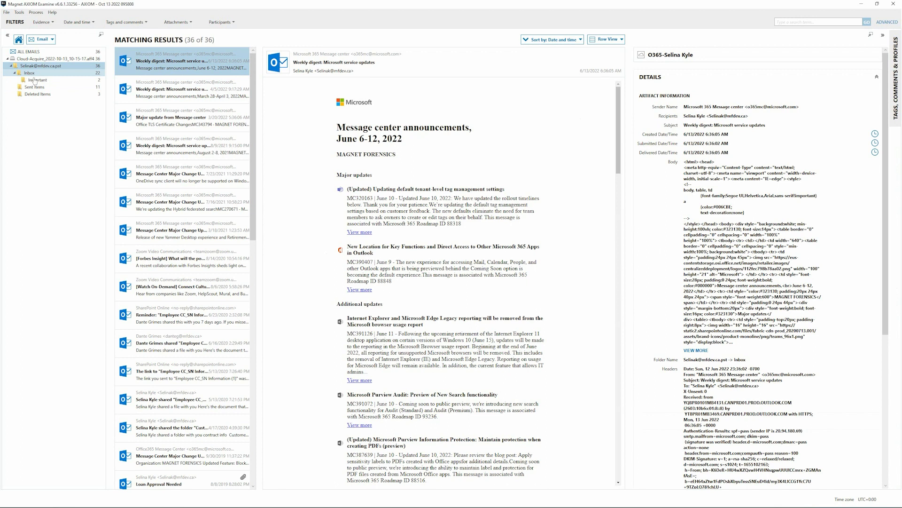
Filter to the Important folder, read 'Ring the bell!', then switch to the Artifacts view.
left_click(34, 82)
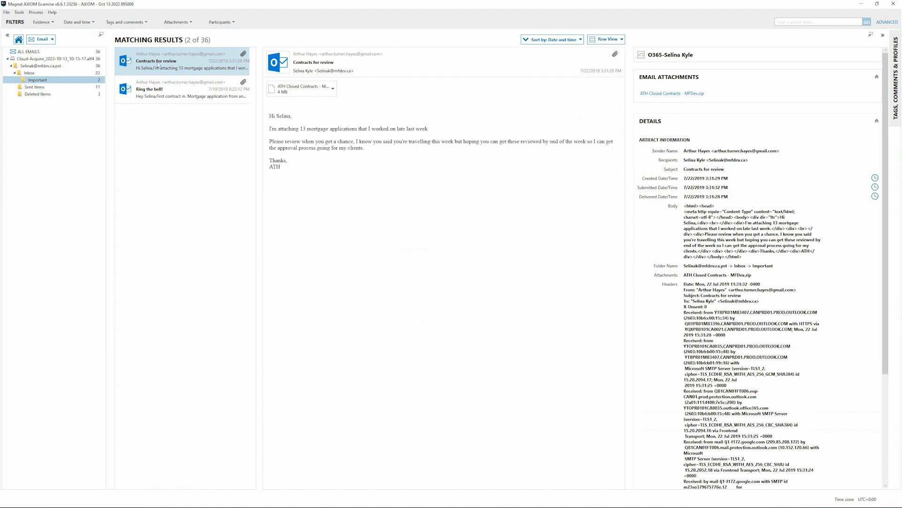
left_click(135, 93)
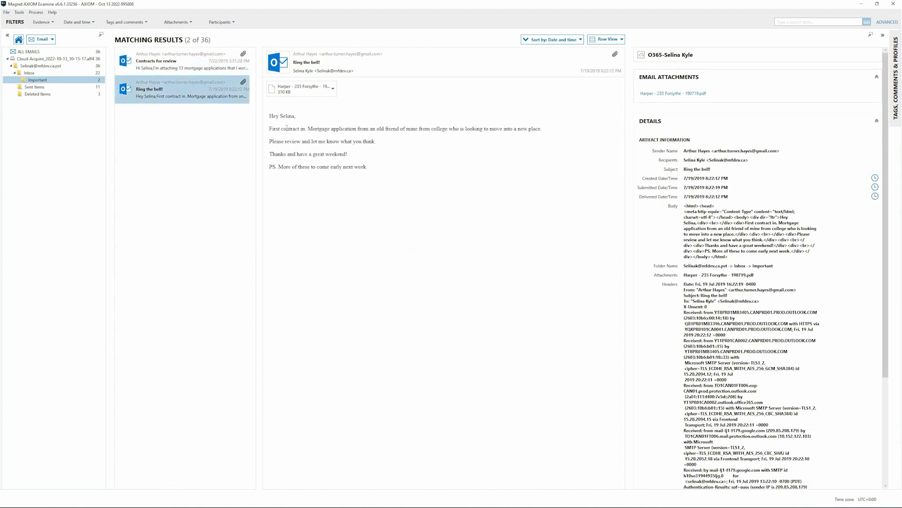
double_click(287, 128)
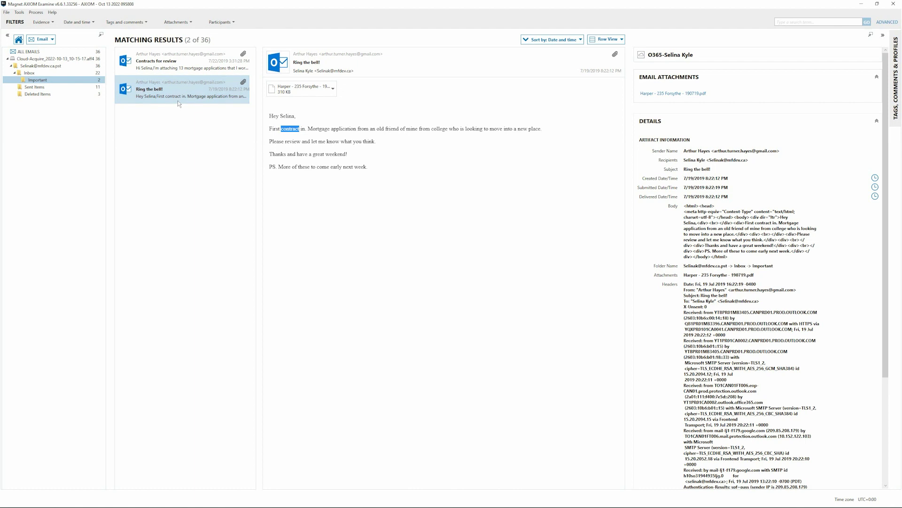
left_click(48, 40)
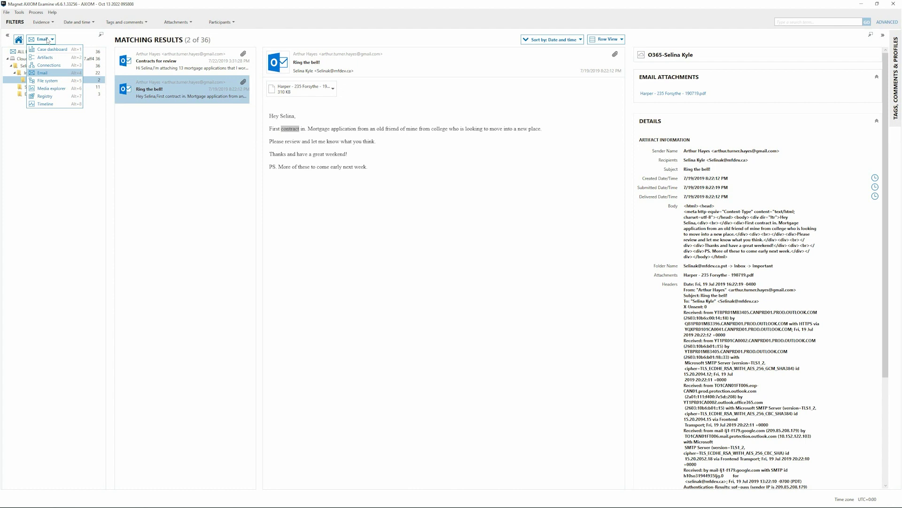
left_click(46, 57)
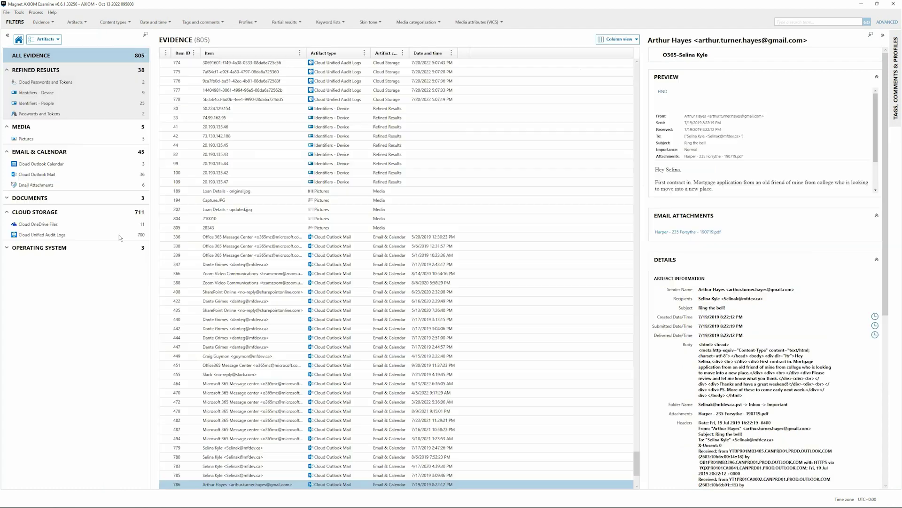
Preview Employee CC_SN Information (1).xlsx among the 11 OneDrive files, then list the 6 email attachments.
left_click(66, 224)
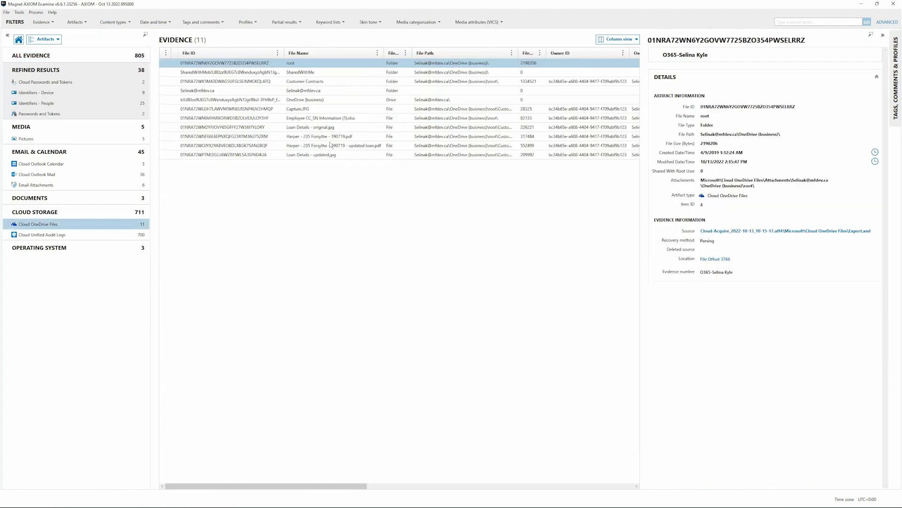
left_click(297, 118)
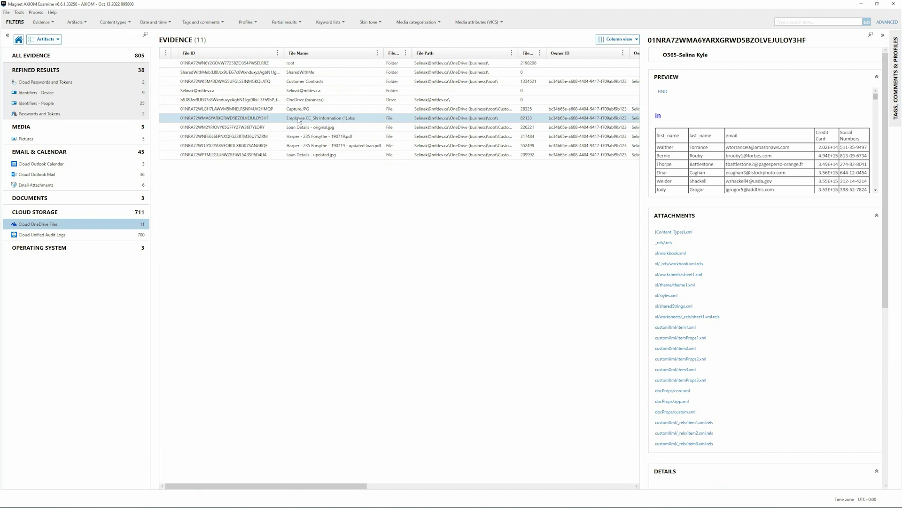
left_click(38, 186)
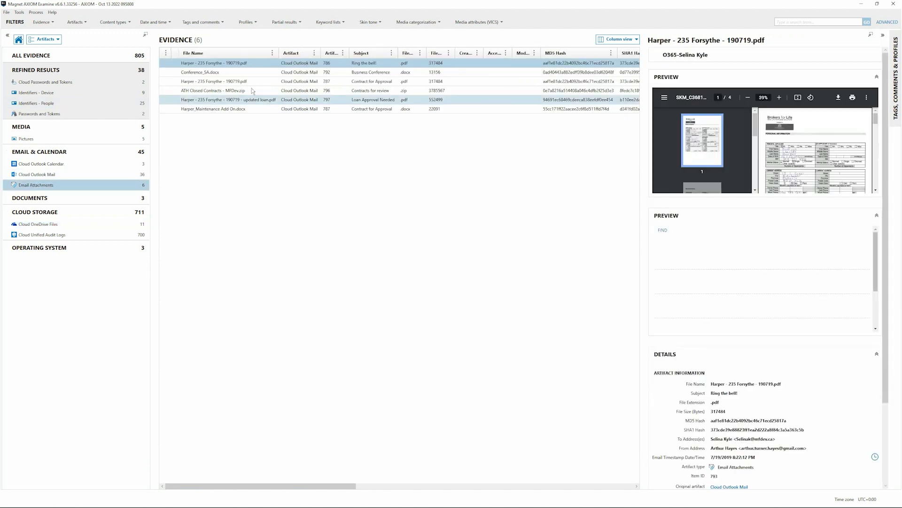